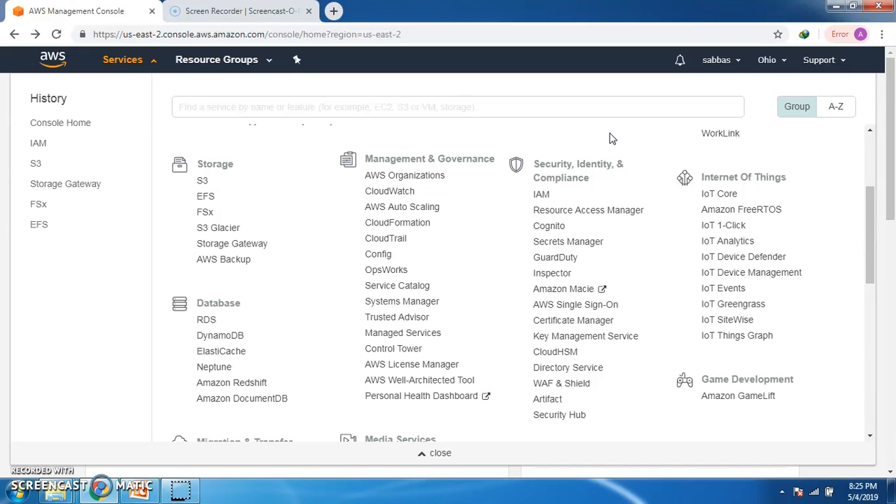
Step: Open the IAM service and go to its Users page
{"action": "left_click", "coordinate": [559, 173]}
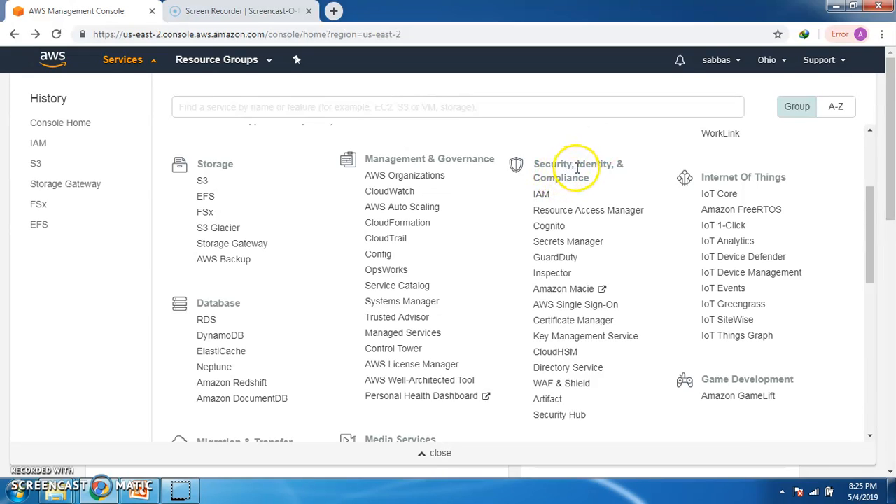
{"action": "left_click", "coordinate": [541, 196]}
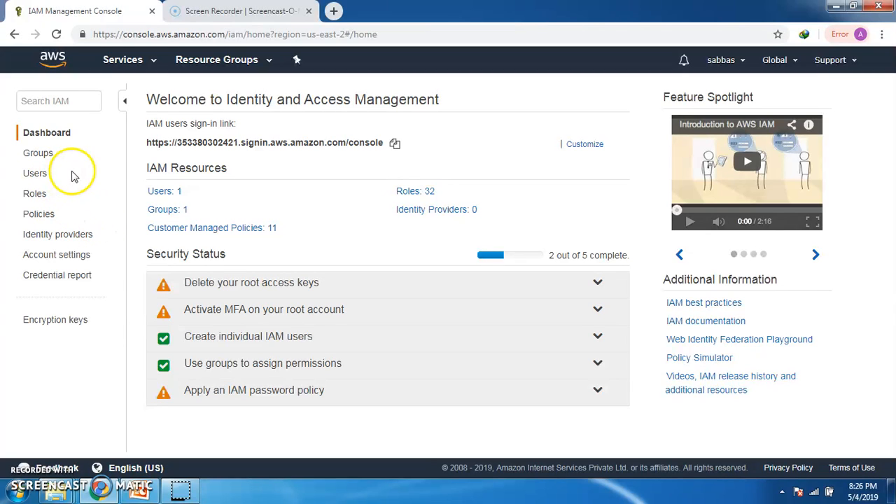
{"action": "left_click", "coordinate": [42, 176]}
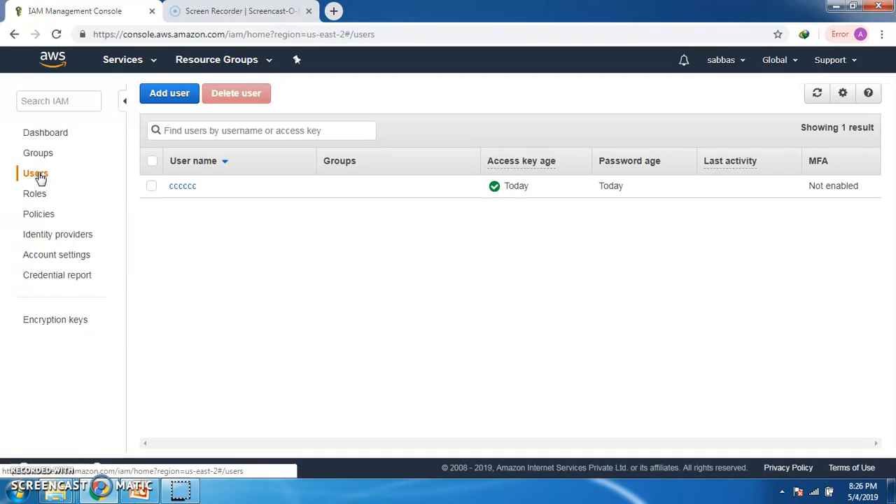
Step: Start adding a new IAM user named useroneaws
{"action": "left_click", "coordinate": [175, 100]}
{"action": "left_click", "coordinate": [320, 196]}
{"action": "type", "text": "userofaws"}
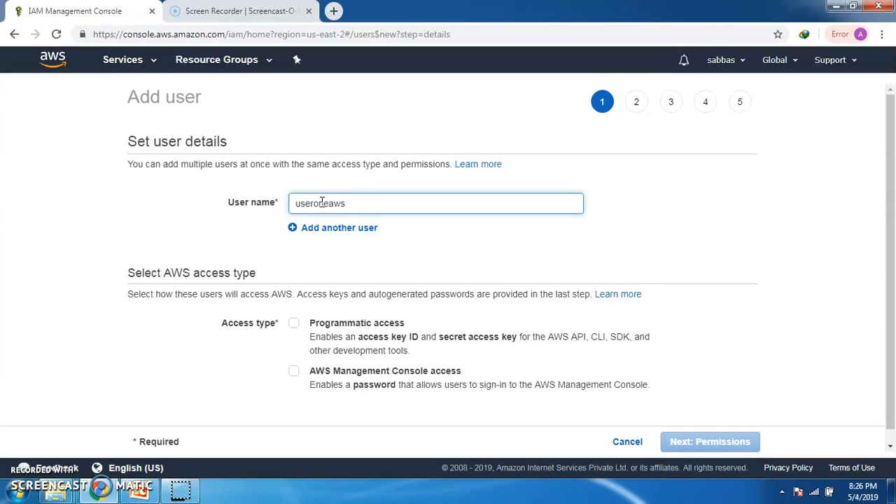
{"action": "left_click", "coordinate": [301, 230]}
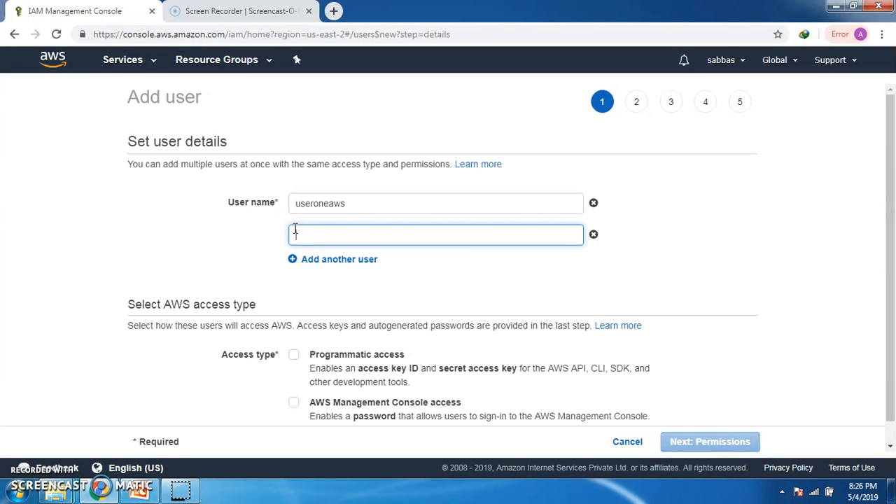
{"action": "left_click", "coordinate": [299, 259]}
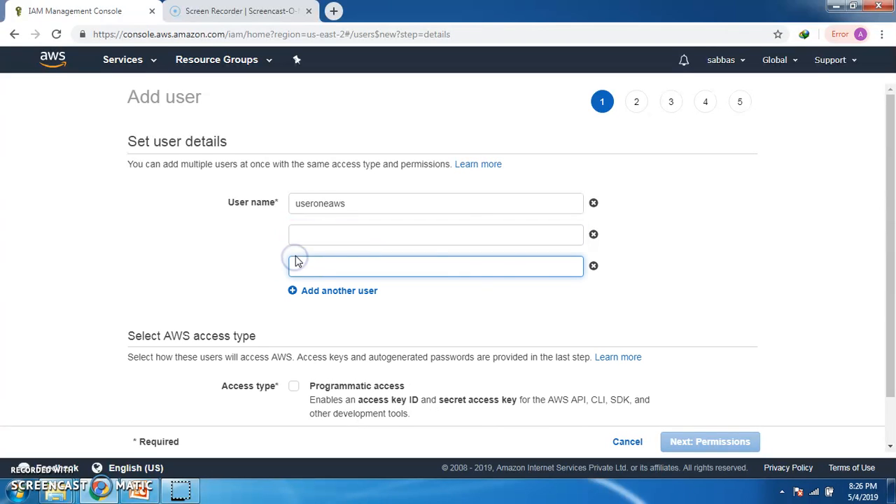
{"action": "left_click", "coordinate": [594, 266]}
{"action": "left_click", "coordinate": [594, 236]}
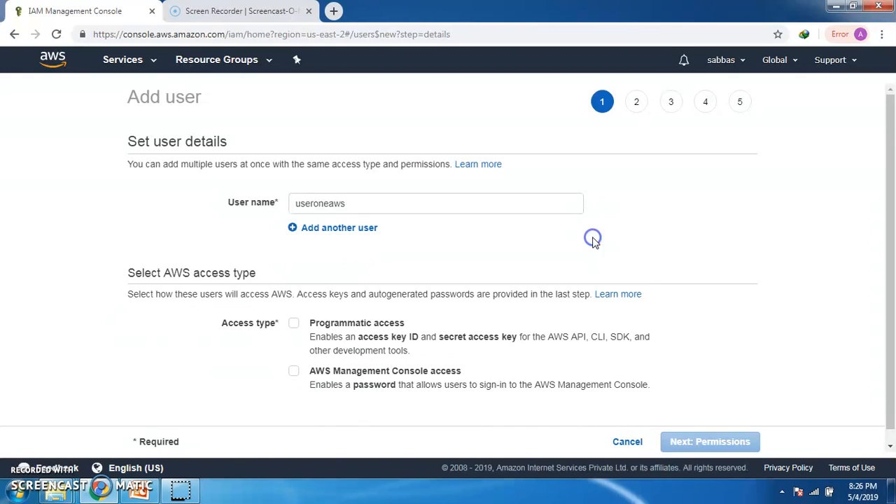
Step: Enable both Programmatic access and AWS Management Console access for the user
{"action": "left_click_drag", "start_coordinate": [891, 149], "coordinate": [890, 176]}
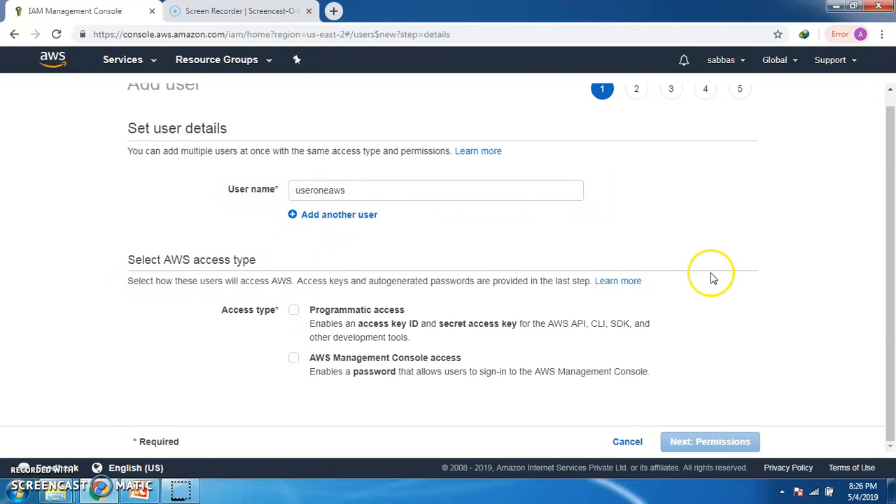
{"action": "left_click", "coordinate": [295, 313]}
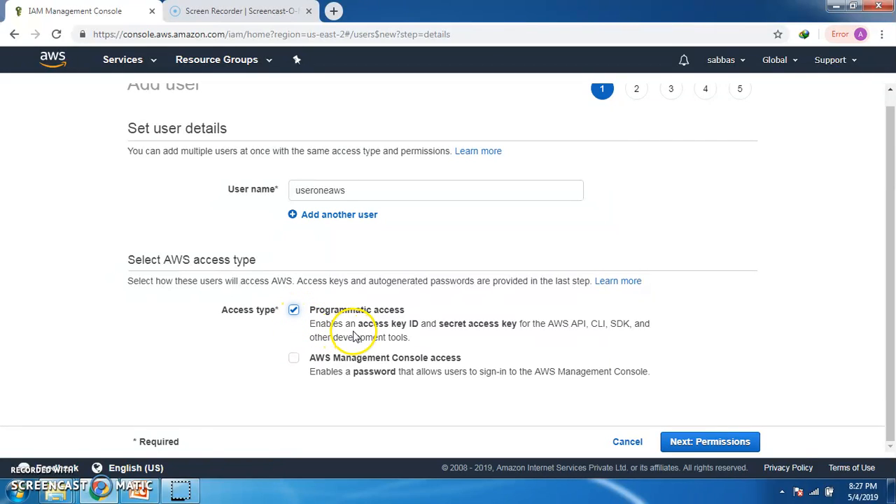
{"action": "left_click", "coordinate": [297, 362]}
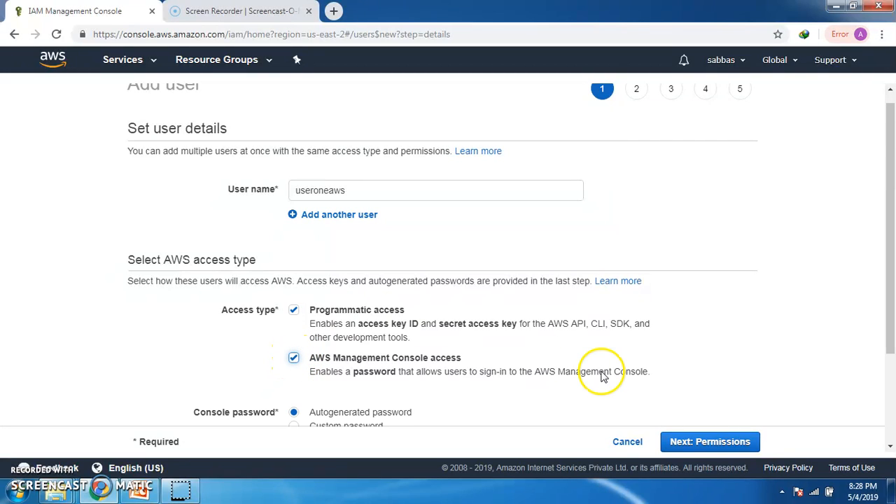
Step: Choose a custom console password, enter the password, and continue to permissions
{"action": "scroll", "coordinate": [882, 203], "scroll_direction": "down", "scroll_amount": 1}
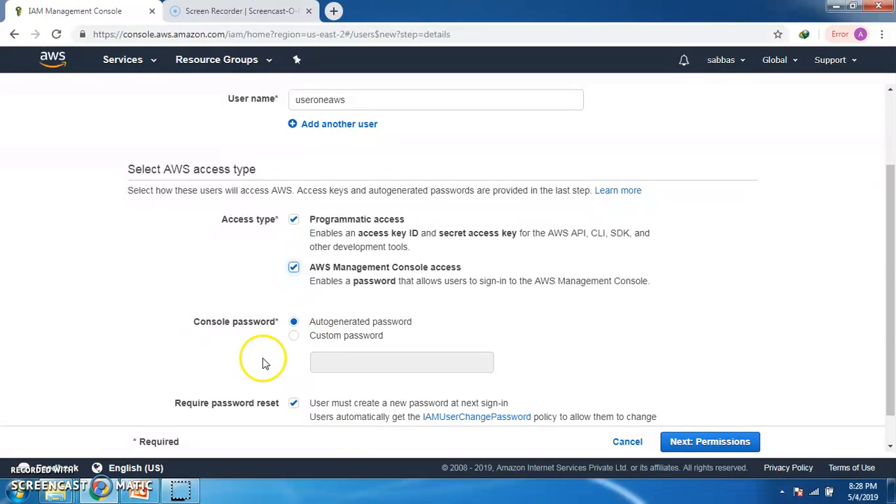
{"action": "left_click", "coordinate": [294, 337]}
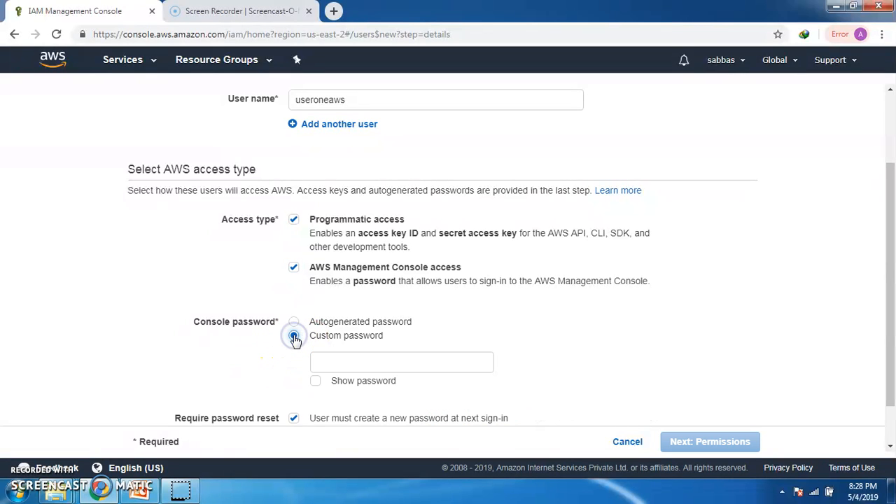
{"action": "left_click", "coordinate": [334, 365]}
{"action": "type", "text": "••"}
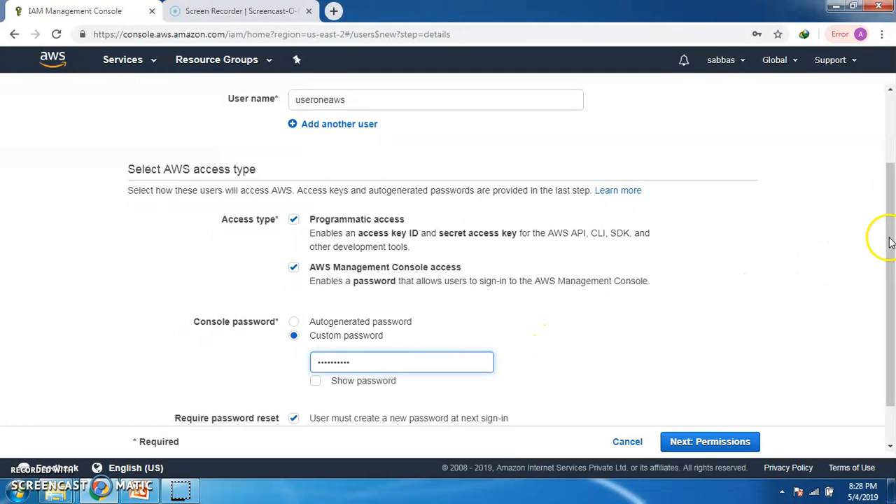
{"action": "left_click_drag", "start_coordinate": [892, 242], "coordinate": [892, 297]}
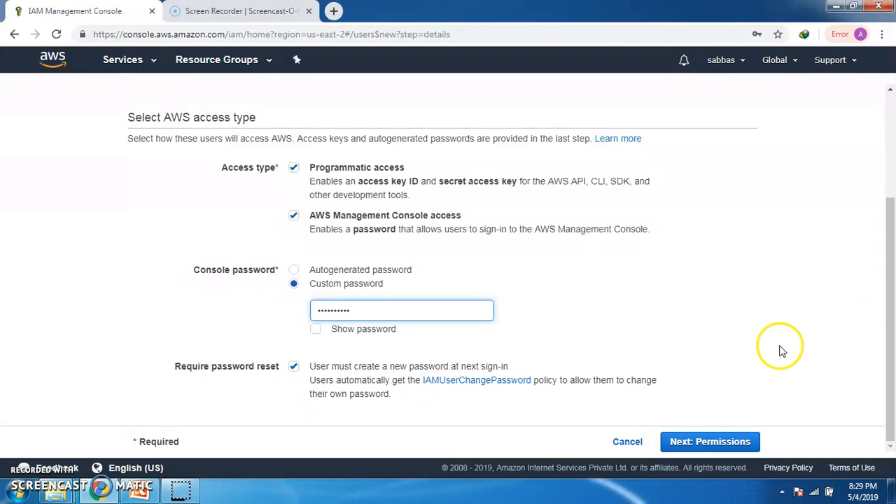
{"action": "left_click", "coordinate": [706, 441]}
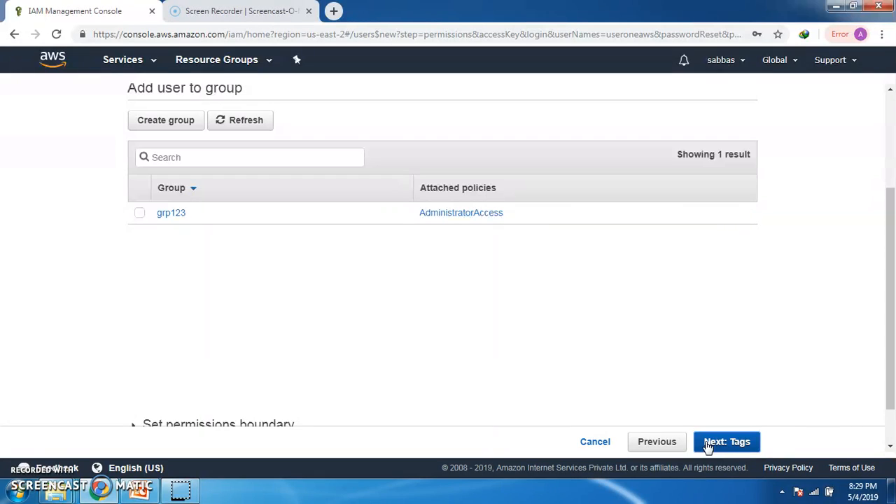
Step: Continue to the tags page without adding the user to the grp123 group
{"action": "left_click", "coordinate": [180, 230]}
{"action": "left_click", "coordinate": [139, 214]}
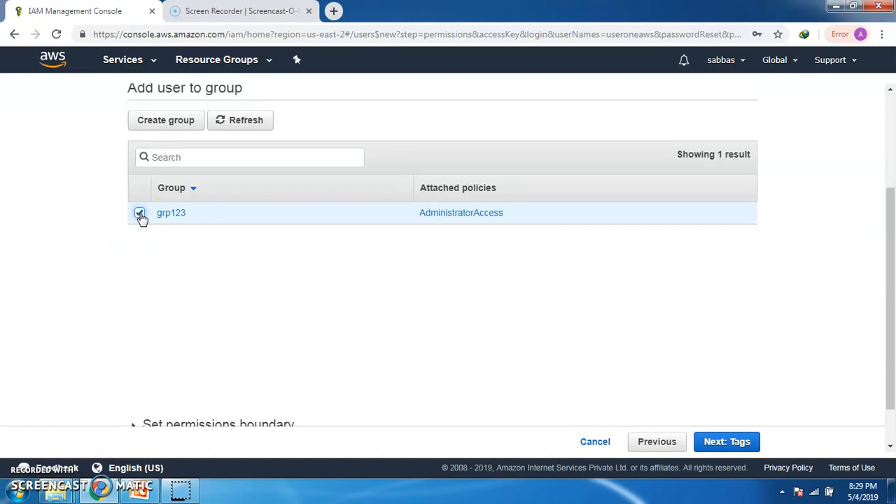
{"action": "left_click", "coordinate": [140, 214]}
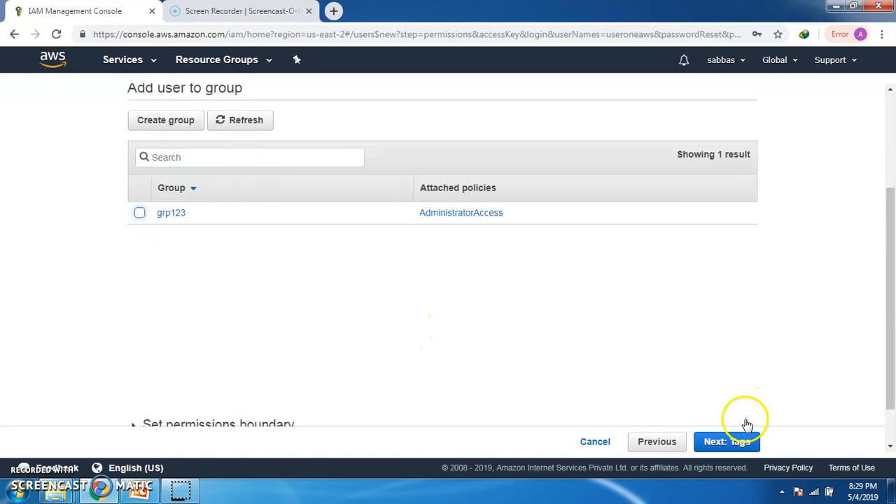
{"action": "left_click", "coordinate": [735, 443]}
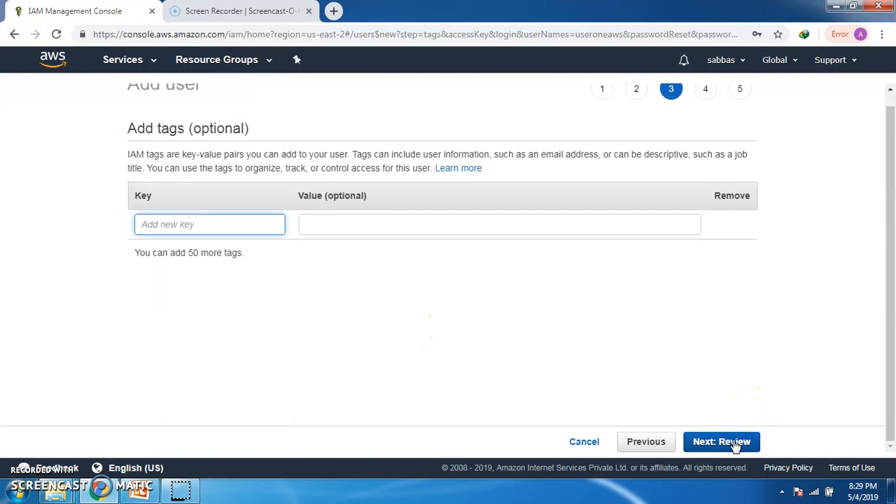
Step: Tag the user with key name and value tech5, then review and create the user
{"action": "type", "text": "name"}
{"action": "key", "text": "Tab"}
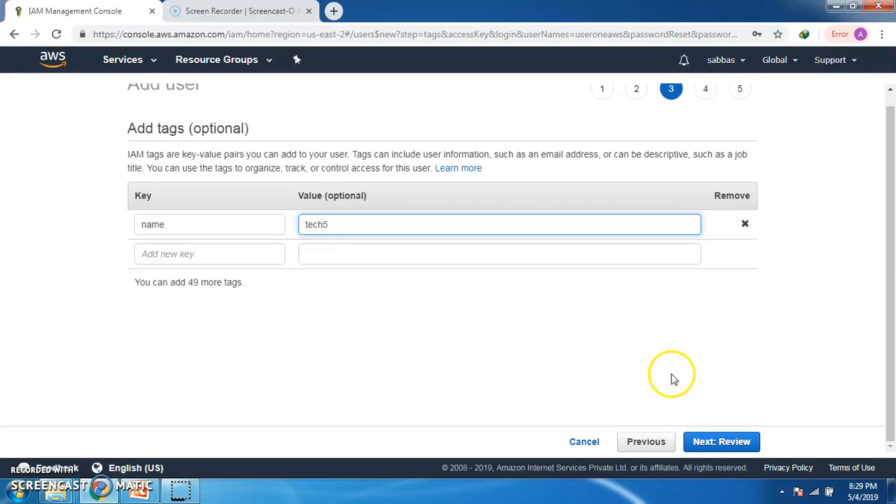
{"action": "left_click", "coordinate": [709, 441]}
{"action": "left_click", "coordinate": [710, 444]}
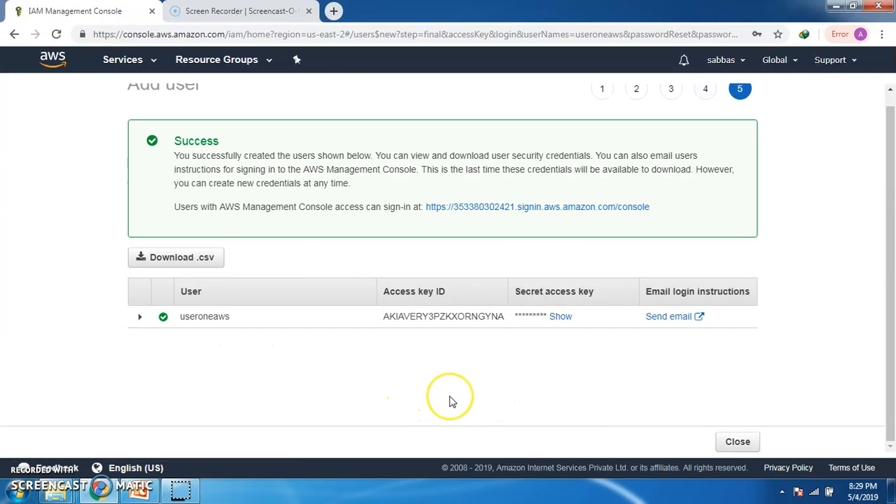
Step: Open the console sign-in link and sign in as useroneaws with the account password
{"action": "left_click", "coordinate": [518, 208]}
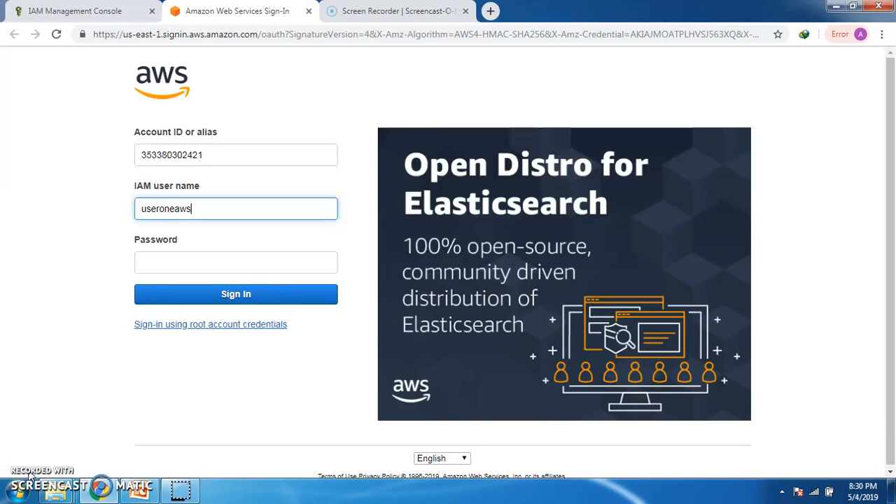
{"action": "left_click", "coordinate": [197, 263]}
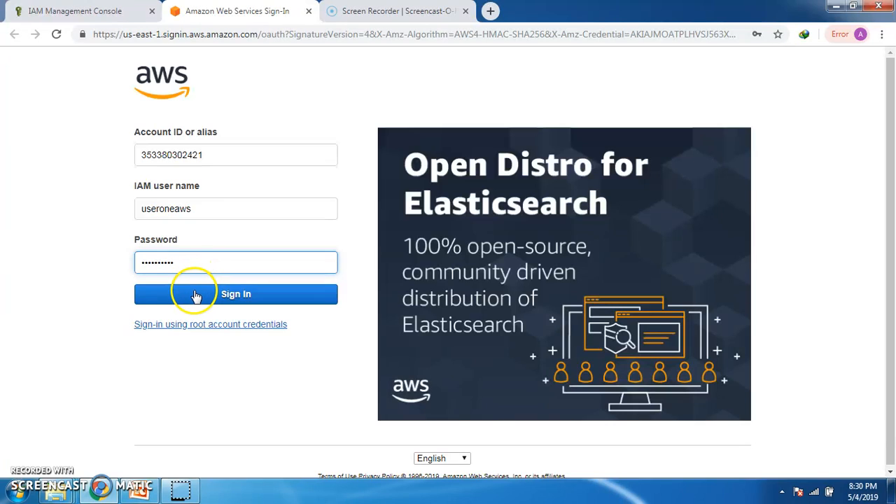
{"action": "left_click", "coordinate": [196, 295]}
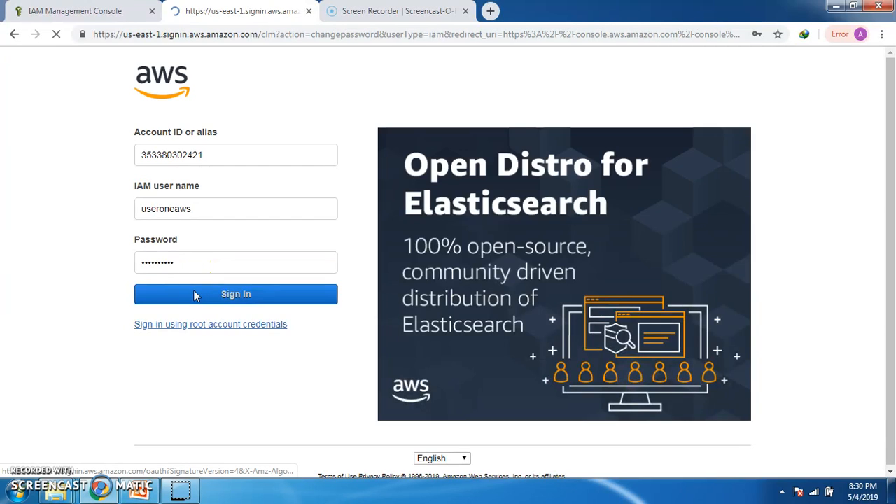
Step: Change the required password by entering the old password and the new password twice, then confirm
{"action": "left_click", "coordinate": [372, 196]}
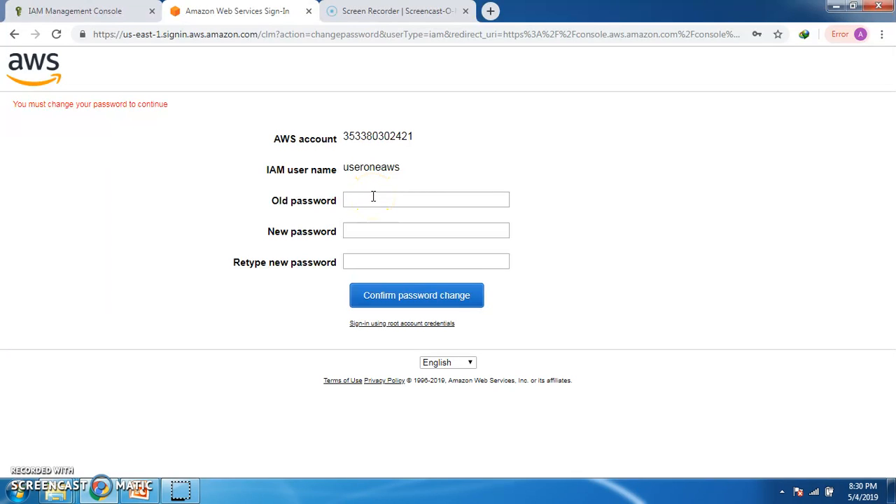
{"action": "left_click", "coordinate": [373, 196]}
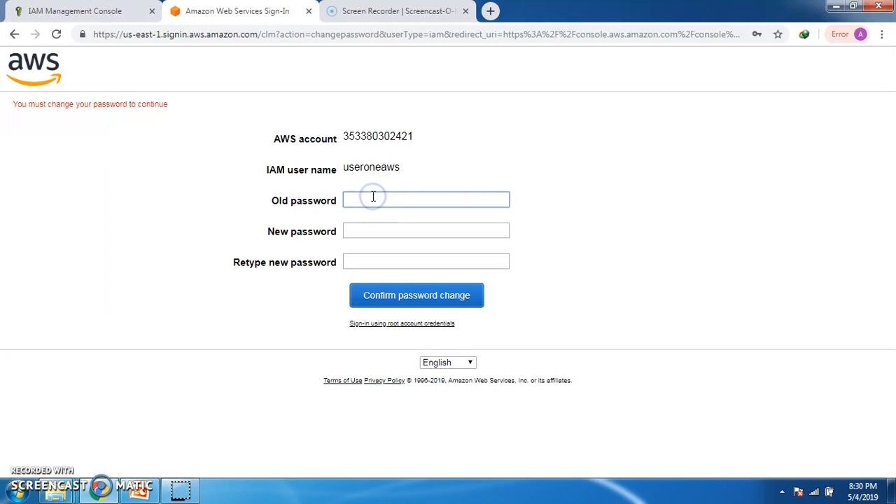
{"action": "type", "text": "••"}
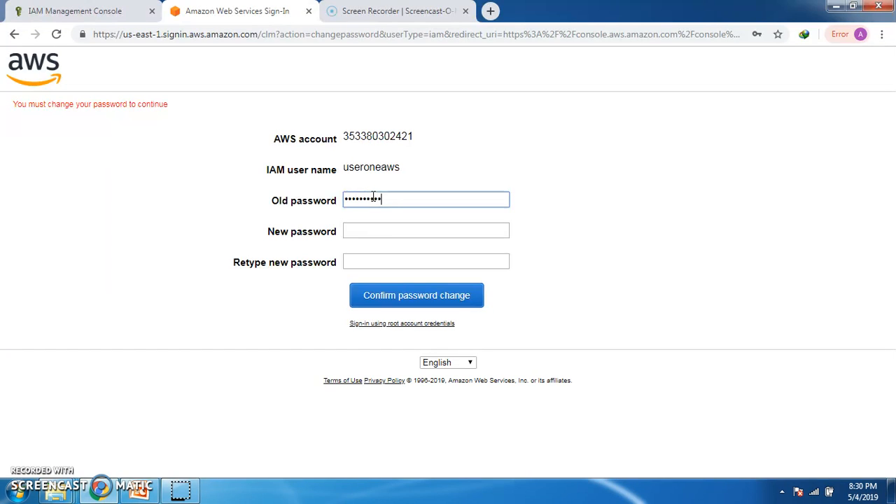
{"action": "left_click", "coordinate": [375, 232]}
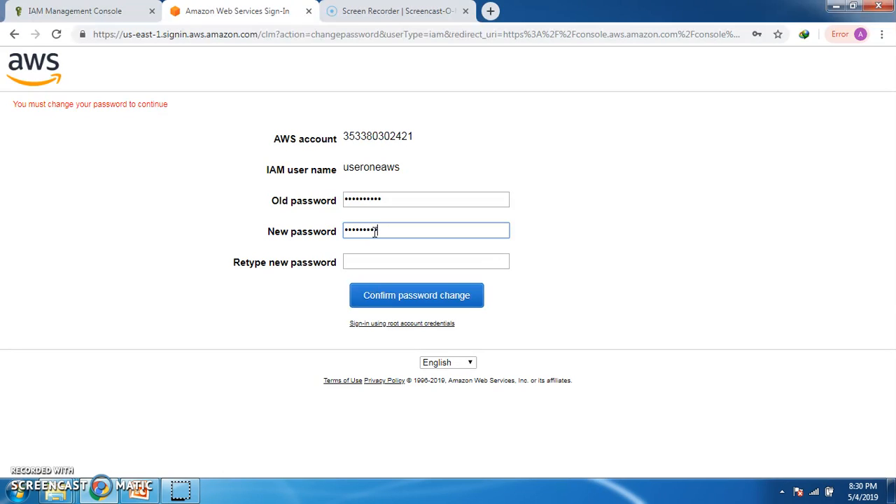
{"action": "left_click", "coordinate": [371, 262]}
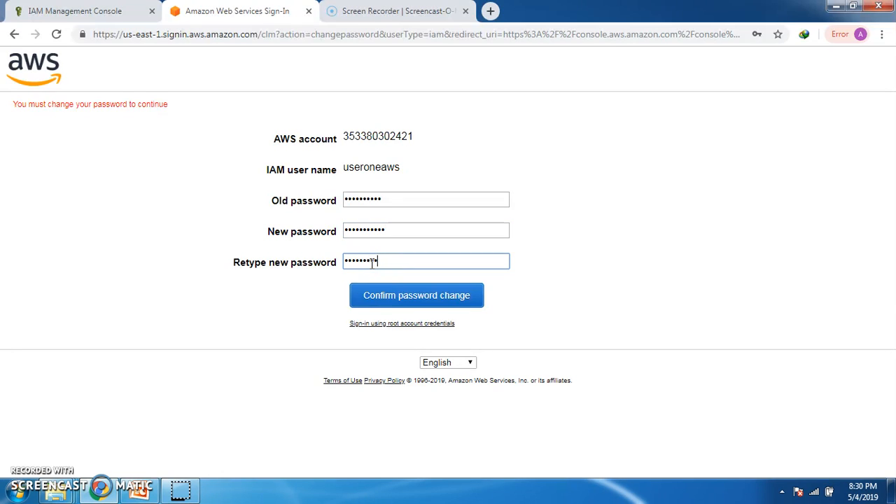
{"action": "left_click", "coordinate": [390, 296]}
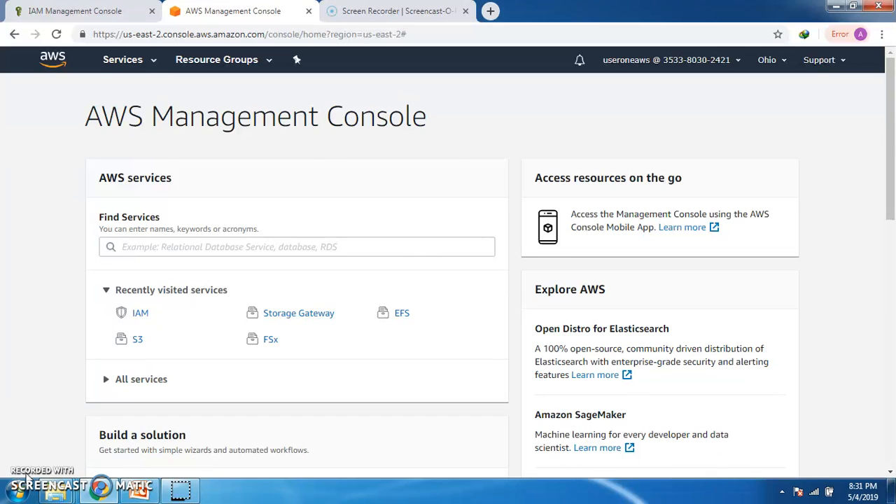
{"action": "key", "text": "alt+Tab"}
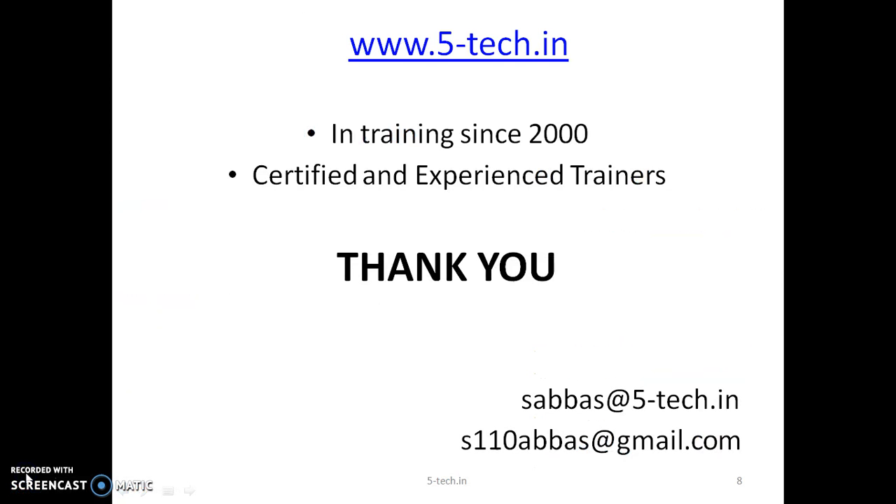